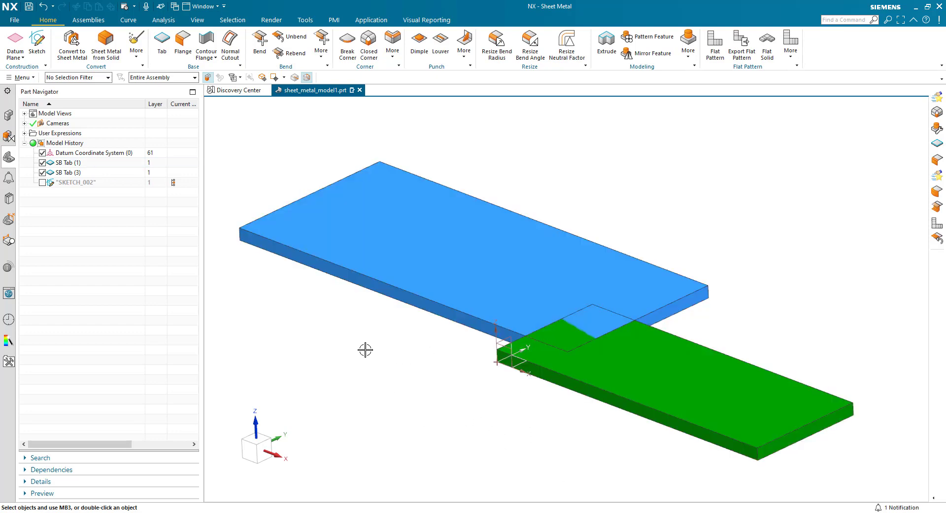
Show the hidden sketch containing the bend line on the blue tab.
{"action": "middle_click_drag", "start_coordinate": [366, 350], "coordinate": [362, 348]}
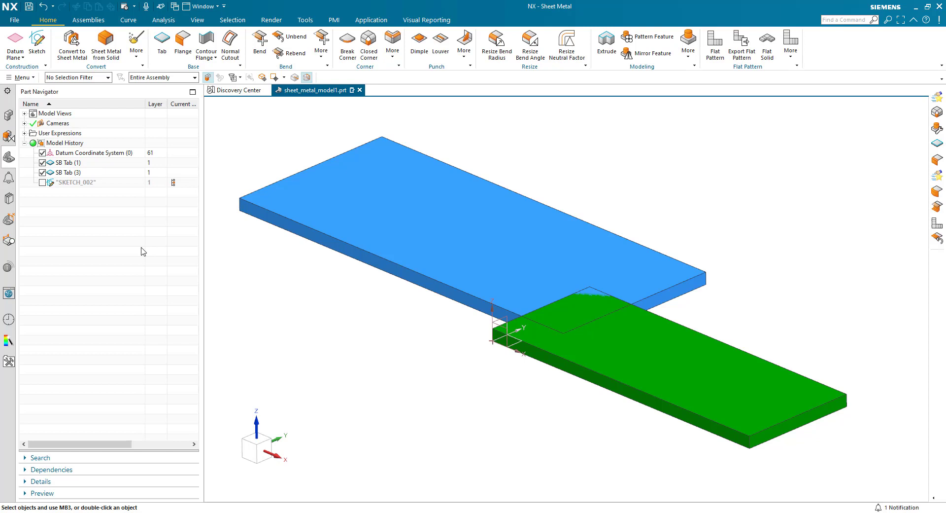
{"action": "left_click", "coordinate": [43, 183]}
{"action": "mouse_move", "coordinate": [401, 357]}
{"action": "middle_mouse_down"}
{"action": "mouse_move", "coordinate": [490, 404]}
{"action": "mouse_move", "coordinate": [546, 281]}
{"action": "middle_mouse_up"}
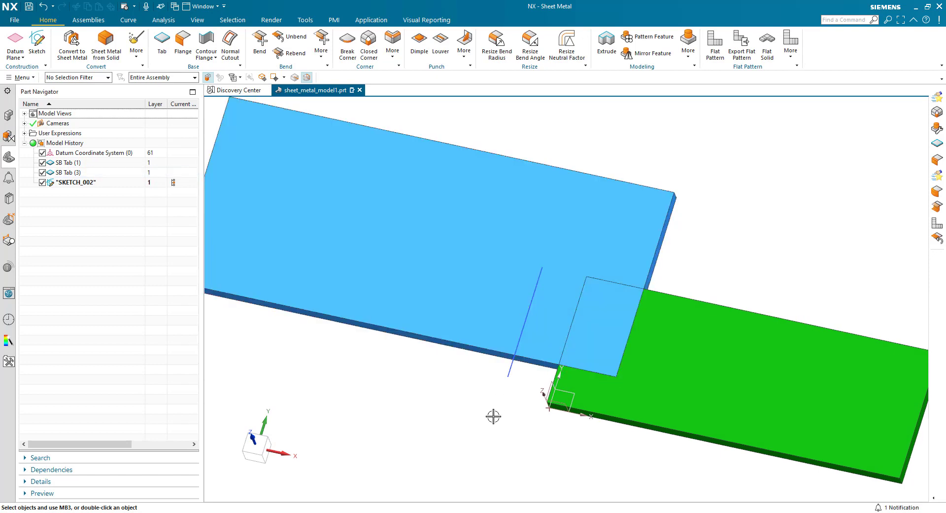
Start a Jog feature on the blue tab, using the sketched line as the jog line.
{"action": "left_click", "coordinate": [321, 47]}
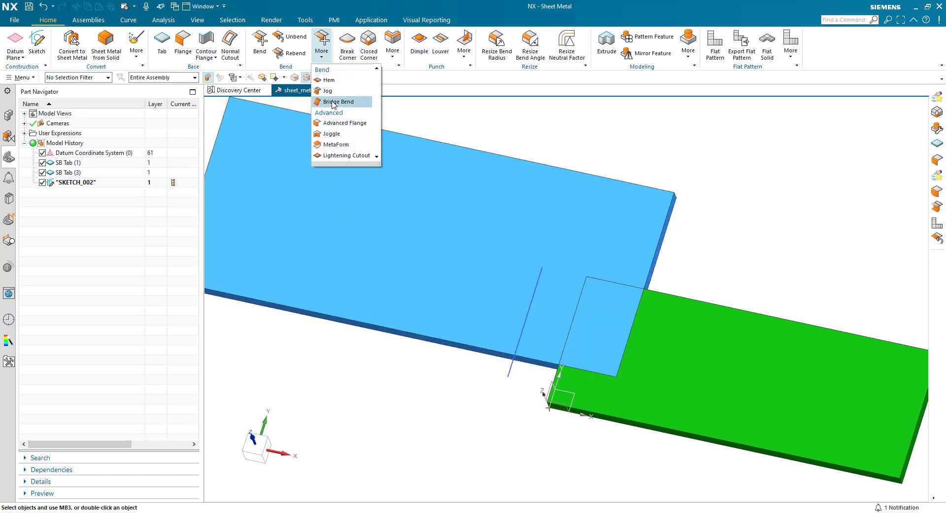
{"action": "left_click", "coordinate": [327, 91]}
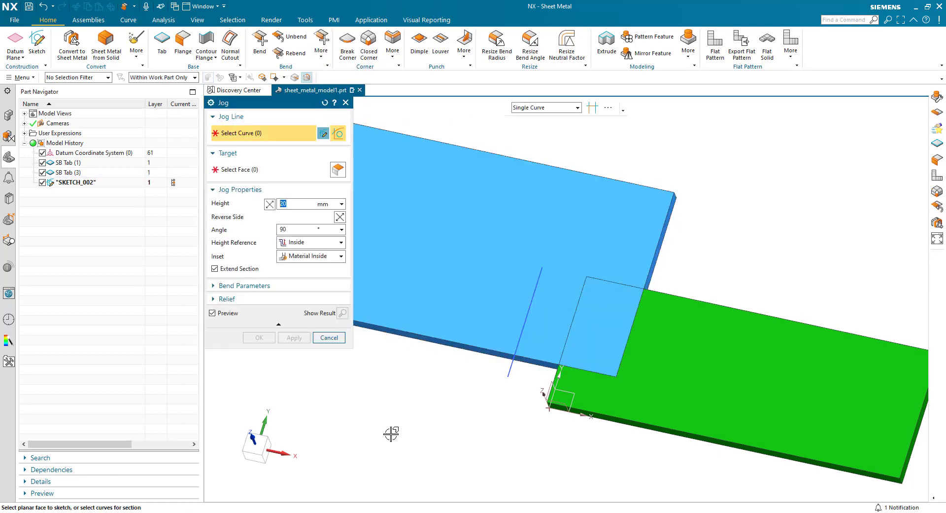
{"action": "middle_click_drag", "start_coordinate": [388, 435], "coordinate": [413, 423]}
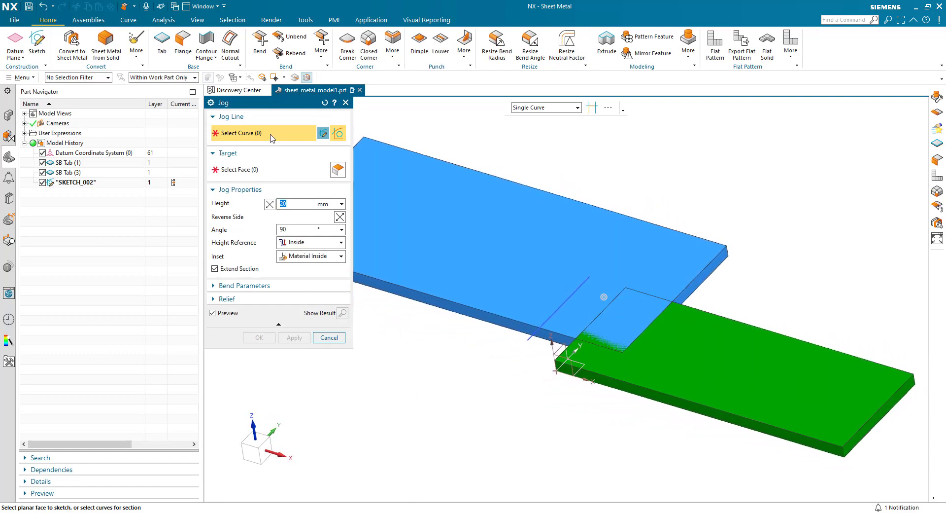
{"action": "left_click", "coordinate": [526, 342]}
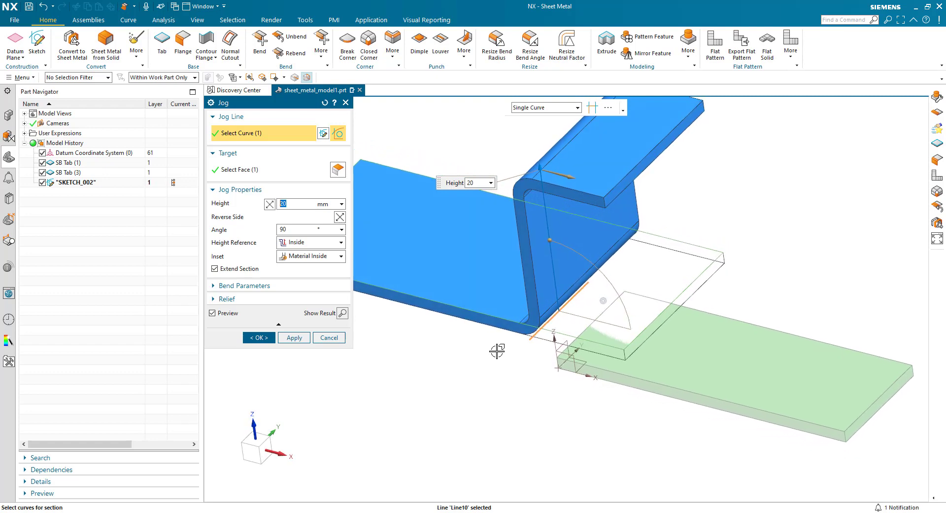
Reduce the jog height in the preview to 16 mm and on to 8.5 mm, and its angle to 68°.
{"action": "middle_click_drag", "start_coordinate": [497, 351], "coordinate": [498, 348]}
{"action": "left_click_drag", "start_coordinate": [549, 162], "coordinate": [560, 178]}
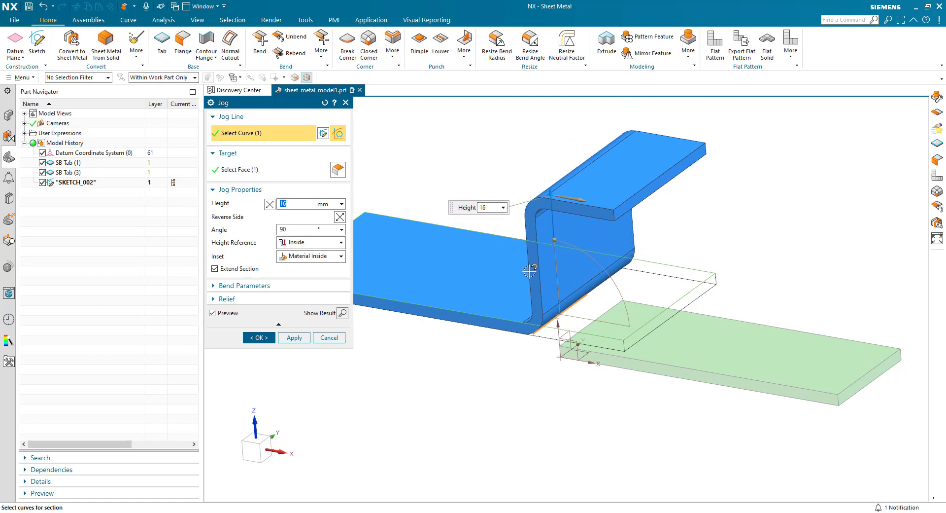
{"action": "middle_click_drag", "start_coordinate": [508, 381], "coordinate": [507, 381]}
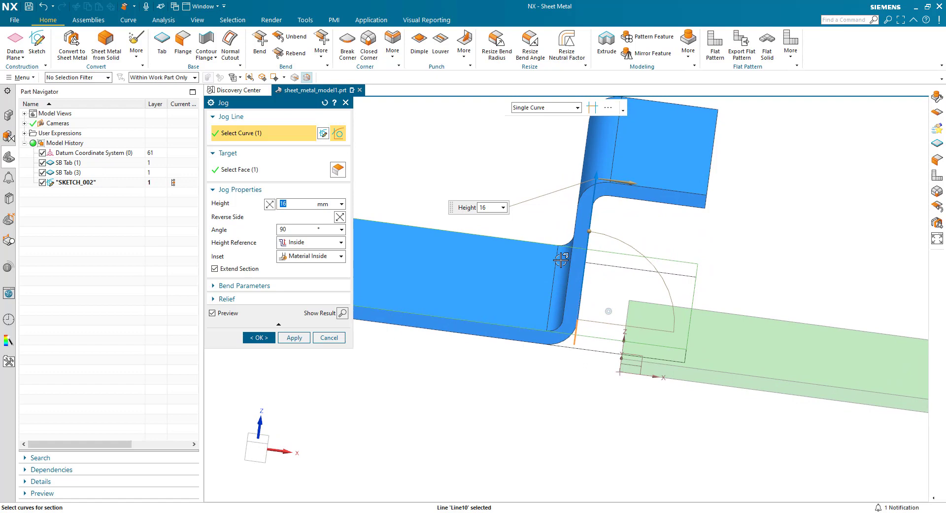
{"action": "left_click_drag", "start_coordinate": [599, 175], "coordinate": [509, 272]}
{"action": "middle_click_drag", "start_coordinate": [509, 273], "coordinate": [362, 254]}
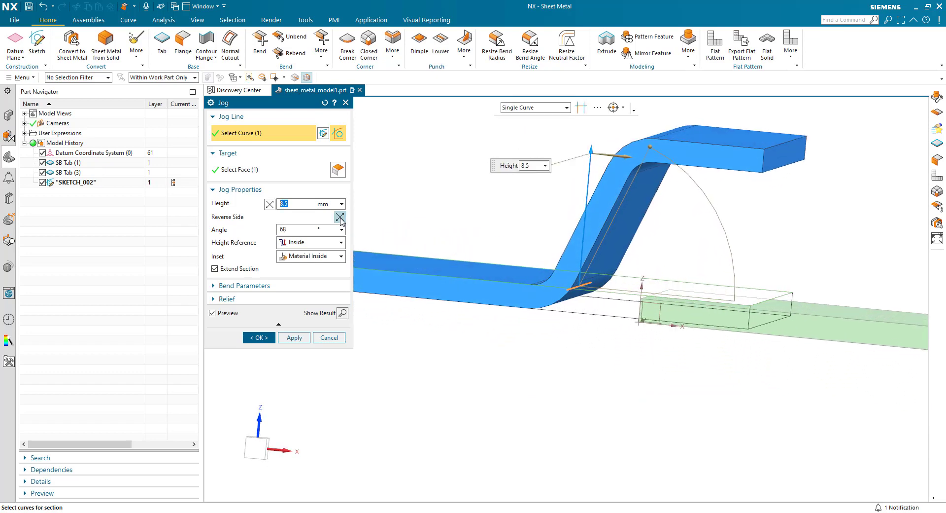
Reverse the side of the tab that the jog moves and restore the original side.
{"action": "left_click", "coordinate": [339, 218]}
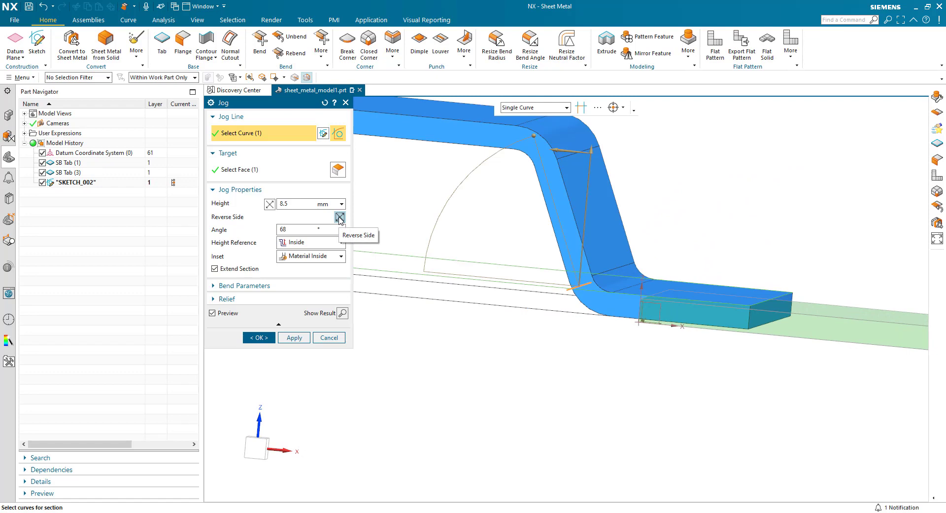
{"action": "left_click", "coordinate": [340, 217]}
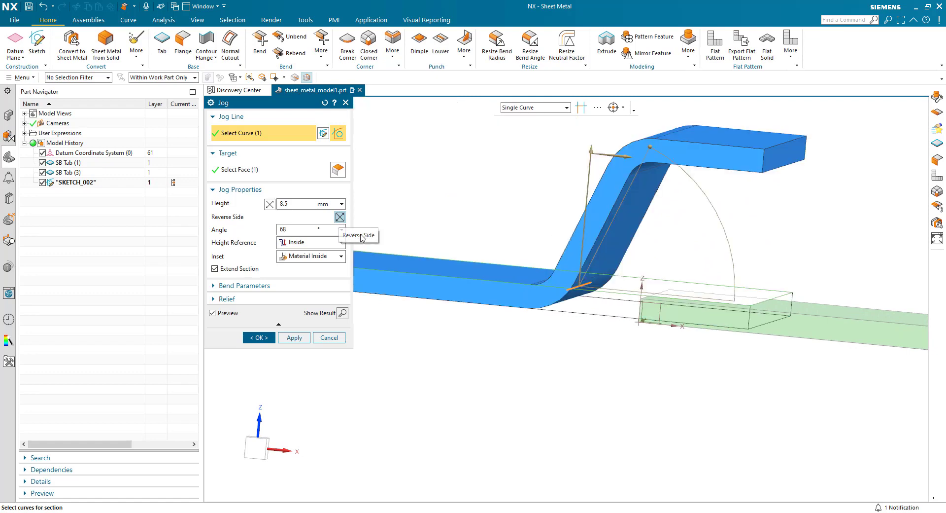
{"action": "middle_click_drag", "start_coordinate": [410, 315], "coordinate": [325, 259]}
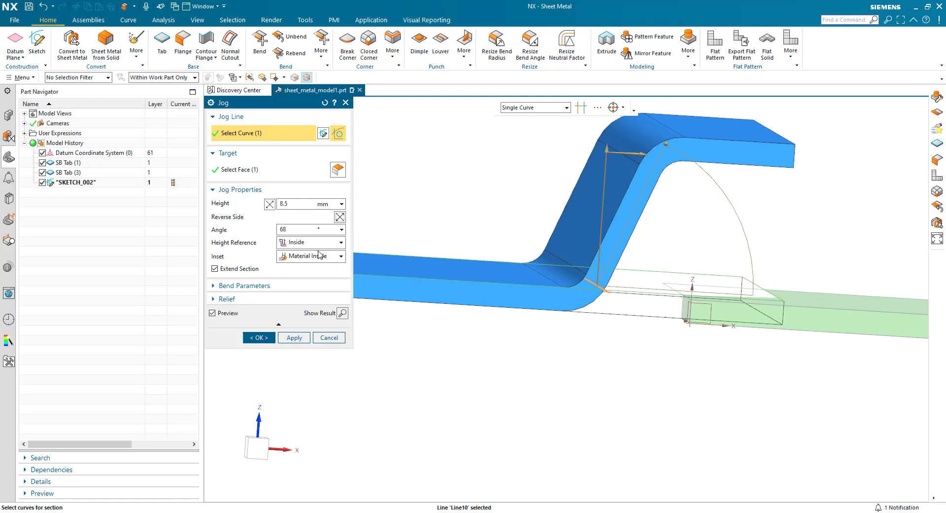
Try the Outside height reference for the jog and return it to Inside.
{"action": "left_click", "coordinate": [306, 243]}
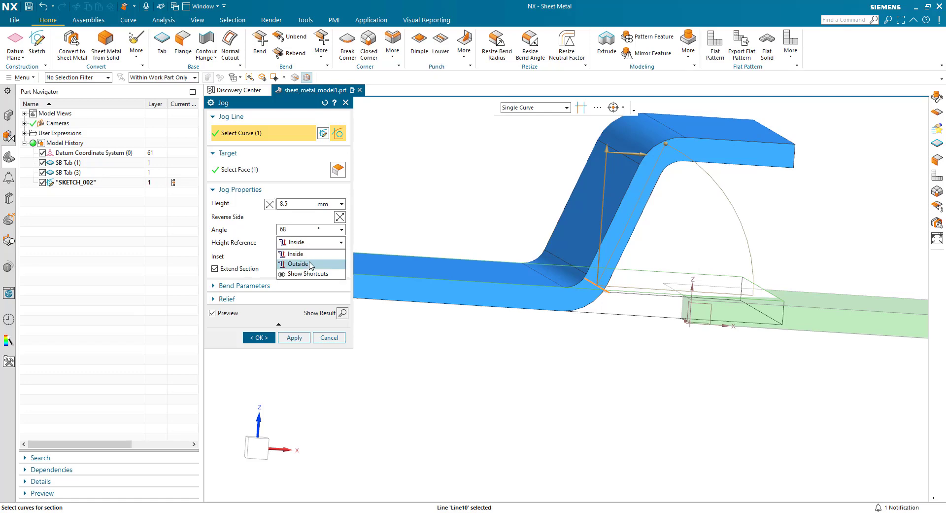
{"action": "left_click", "coordinate": [311, 264]}
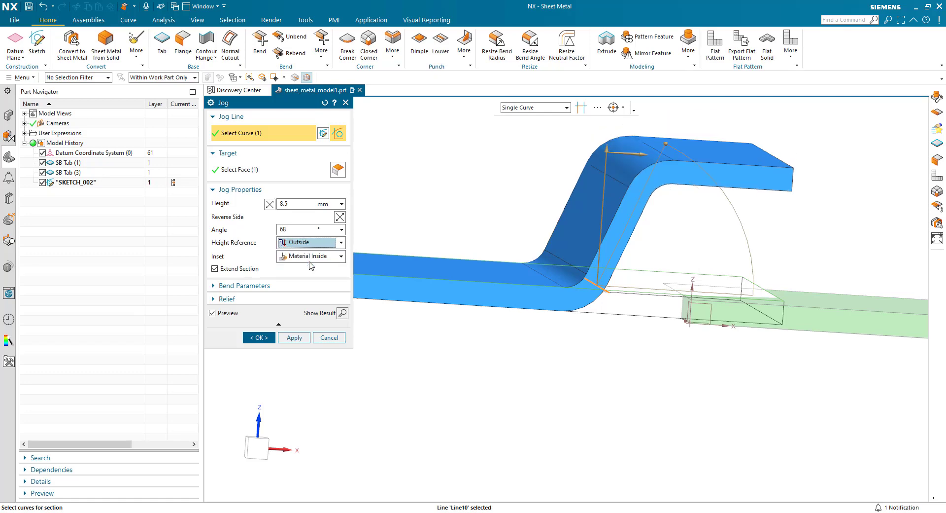
{"action": "left_click", "coordinate": [308, 242]}
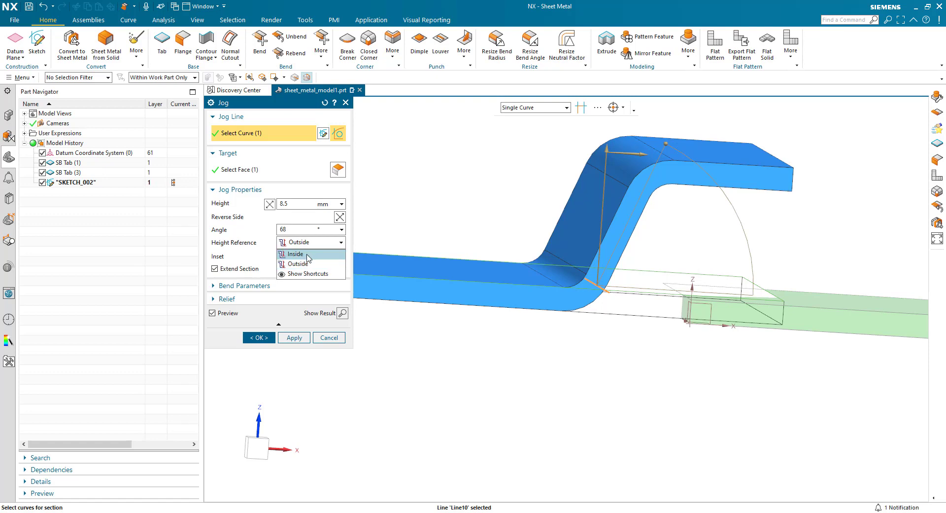
{"action": "left_click", "coordinate": [306, 251]}
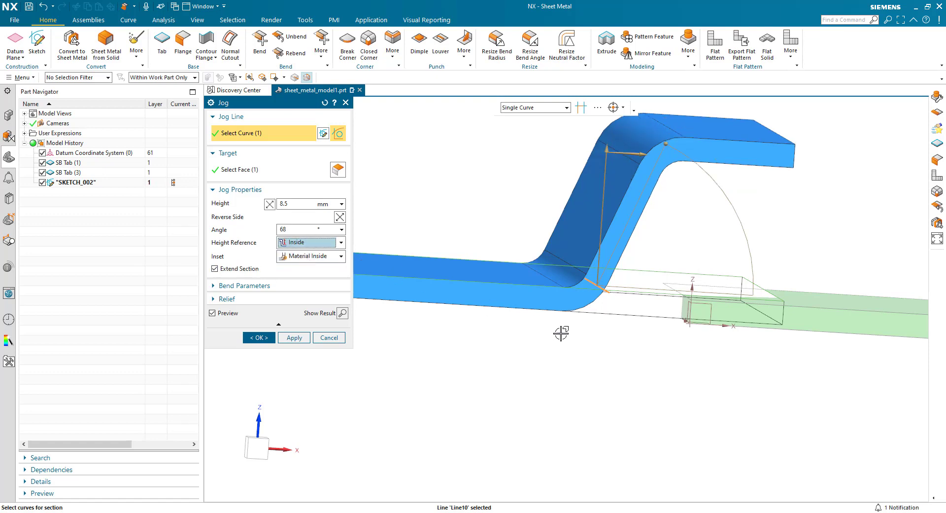
Set the jog angle to 90°.
{"action": "scroll", "coordinate": [561, 334], "scroll_direction": "down", "scroll_amount": 6}
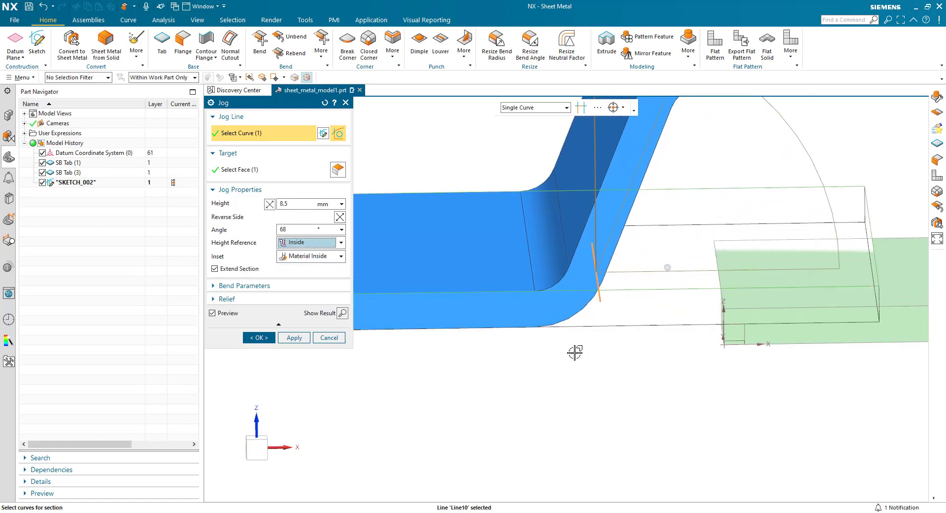
{"action": "scroll", "coordinate": [575, 282], "scroll_direction": "down", "scroll_amount": 1}
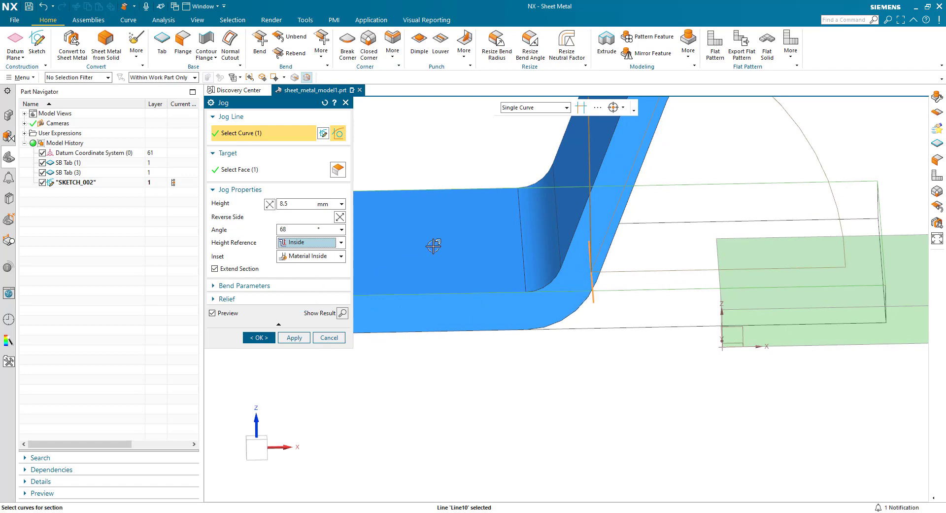
{"action": "left_click", "coordinate": [281, 230]}
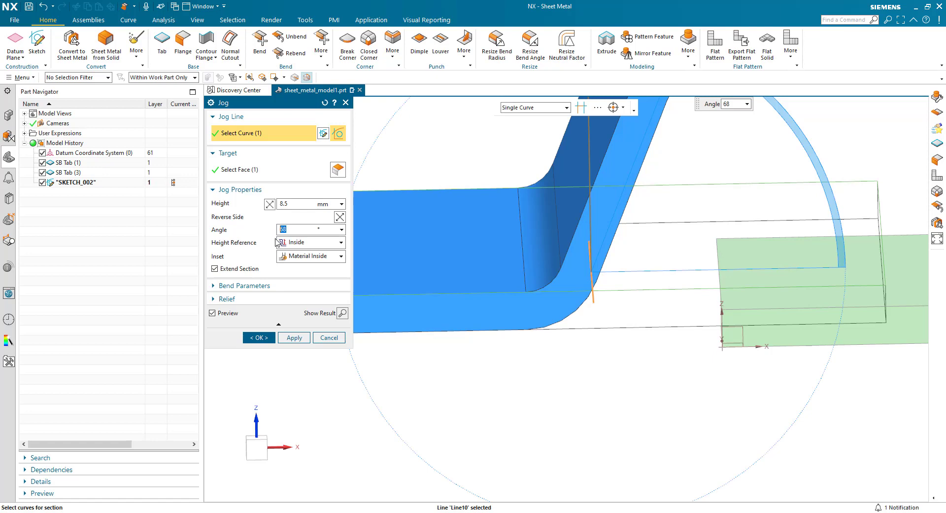
{"action": "type", "text": "90"}
{"action": "key", "text": "Return"}
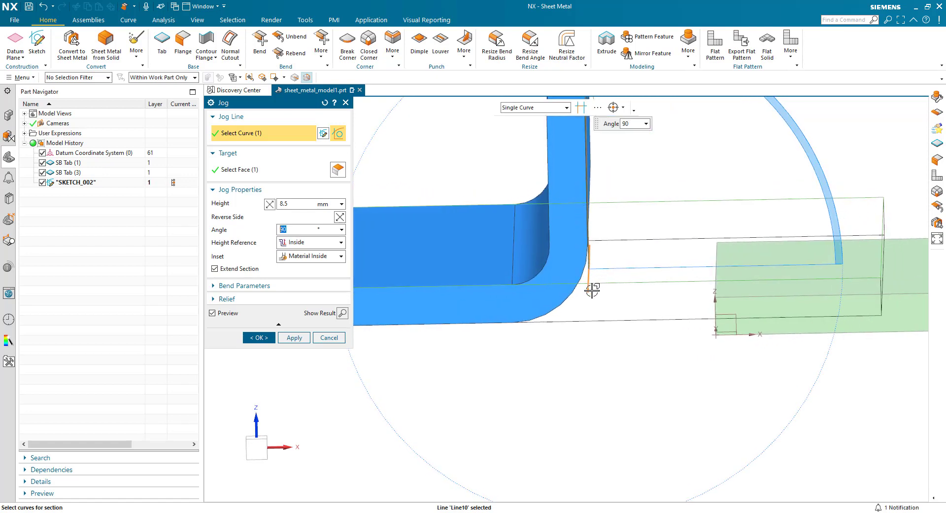
Try the Material Outside inset for the jog and set the inset to Bend Outside.
{"action": "left_click", "coordinate": [307, 256]}
{"action": "left_click", "coordinate": [301, 277]}
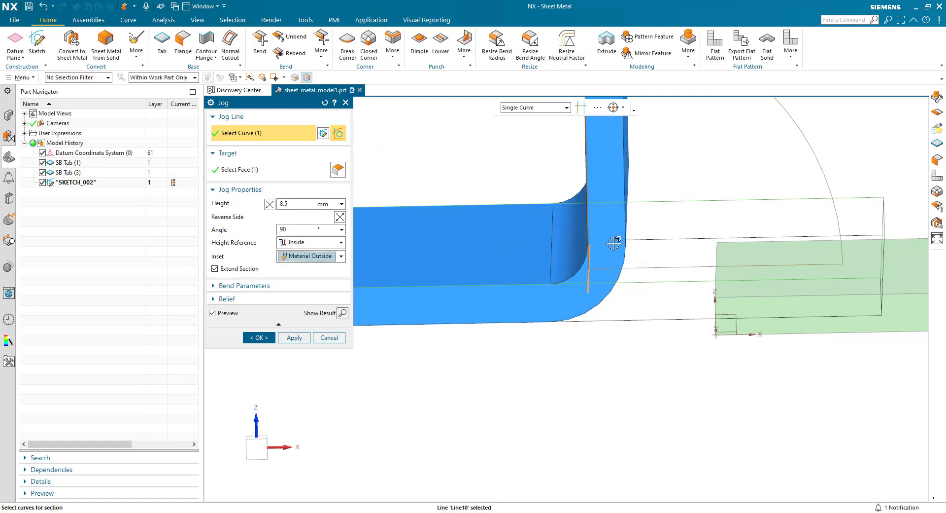
{"action": "left_click", "coordinate": [301, 256]}
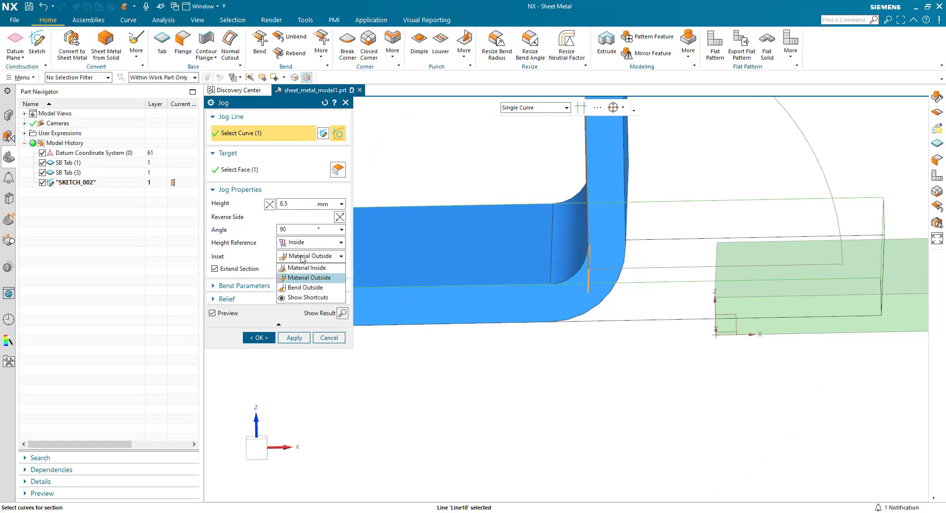
{"action": "left_click", "coordinate": [305, 287]}
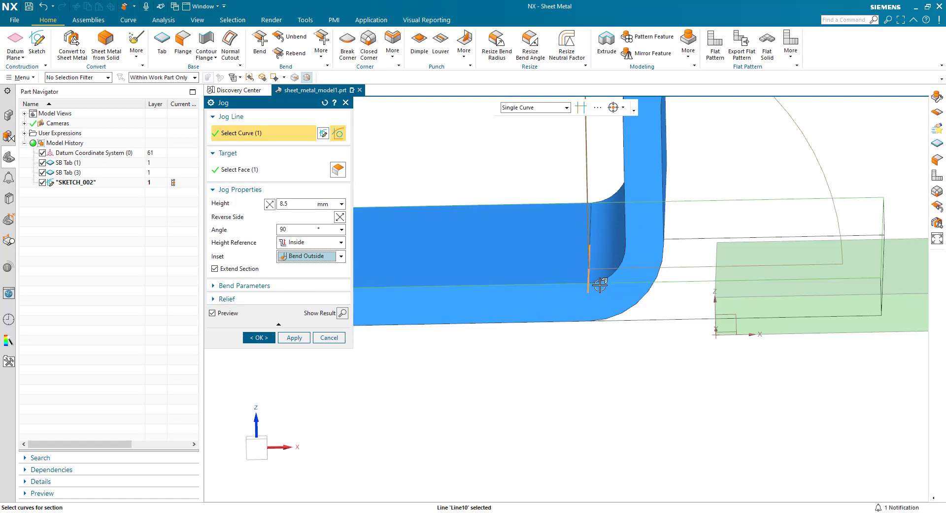
Adjust the jog angle to 83° and set the jog height to 1.5 mm.
{"action": "scroll", "coordinate": [590, 289], "scroll_direction": "down", "scroll_amount": 2}
{"action": "middle_click_drag", "start_coordinate": [590, 289], "coordinate": [578, 259], "text": "shift"}
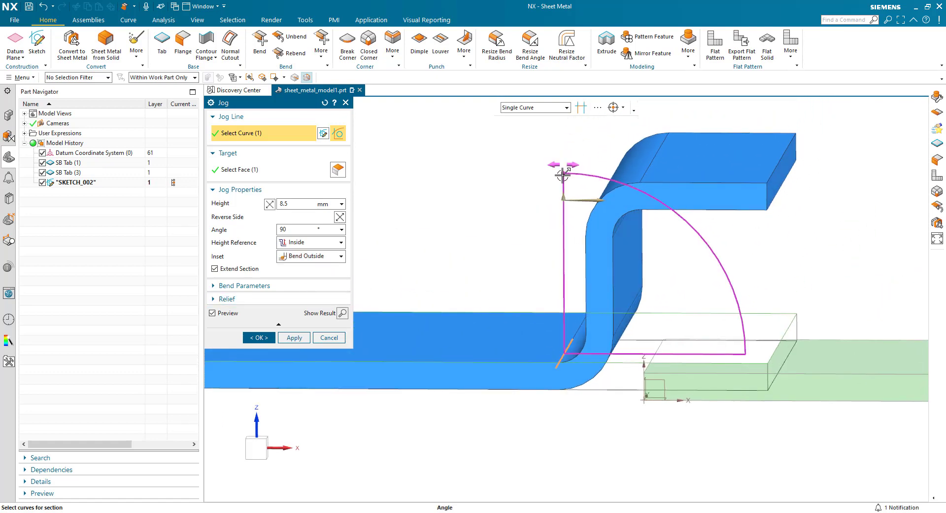
{"action": "left_click_drag", "start_coordinate": [562, 174], "coordinate": [564, 311]}
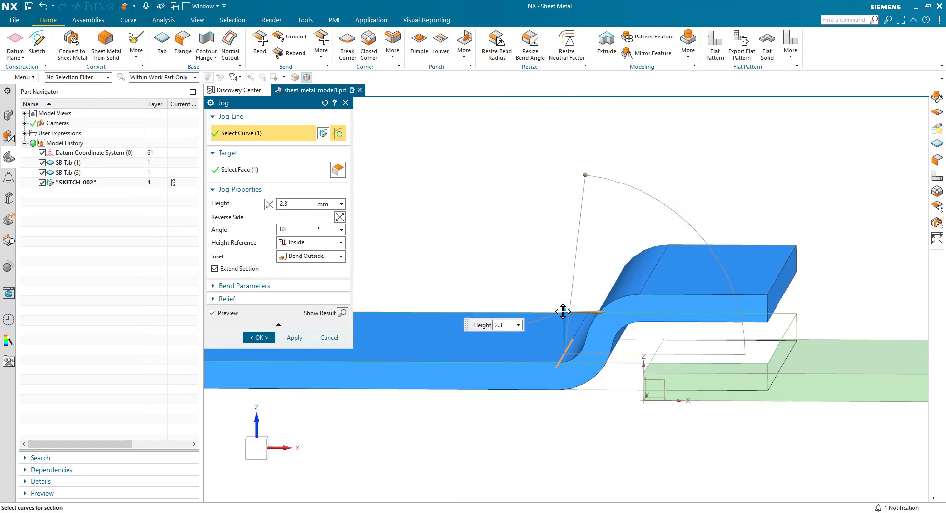
{"action": "middle_click_drag", "start_coordinate": [560, 338], "coordinate": [554, 377]}
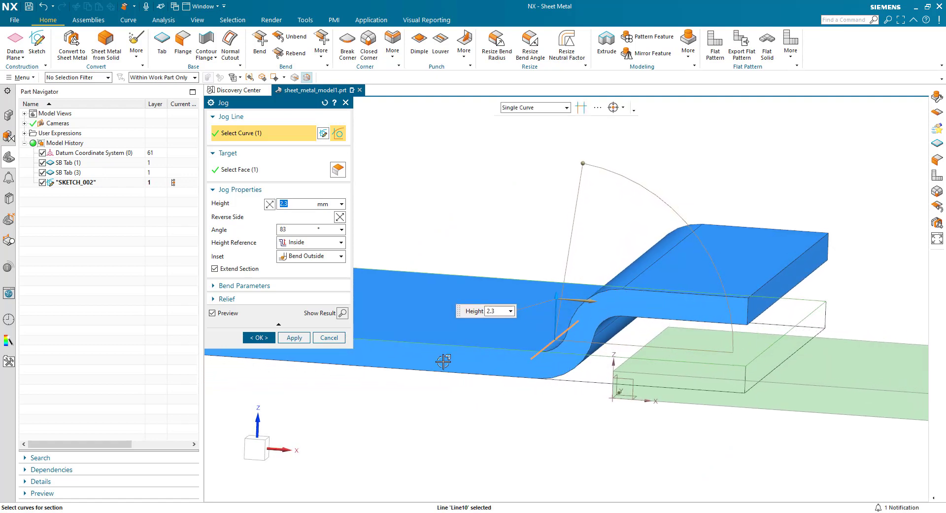
{"action": "type", "text": "5"}
{"action": "key", "text": "Return"}
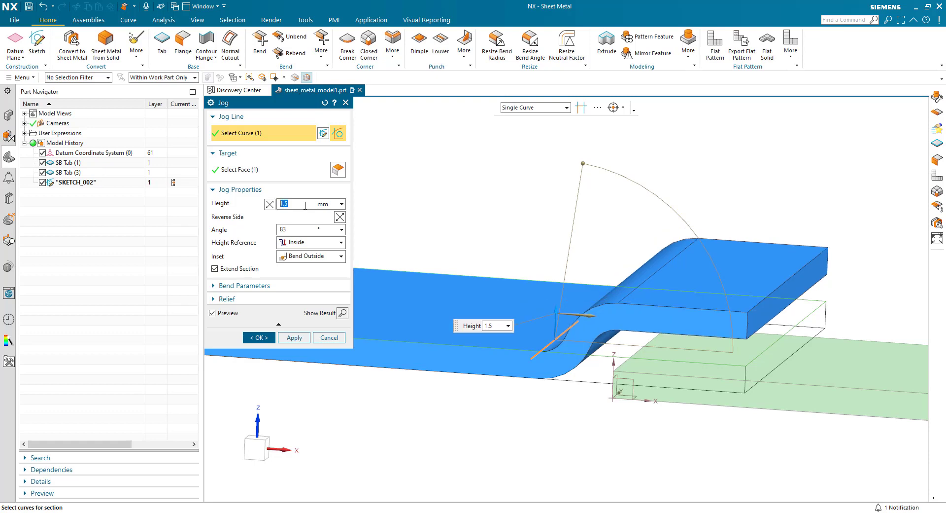
Set the jog's height reference to Outside so the raised end sits closer to the green tab.
{"action": "middle_click_drag", "start_coordinate": [360, 222], "coordinate": [383, 256]}
{"action": "left_click", "coordinate": [286, 244]}
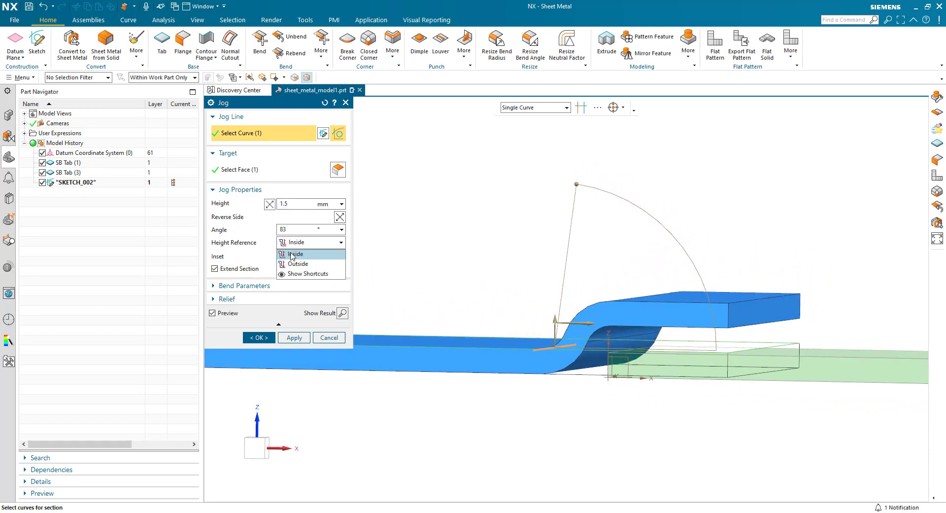
{"action": "left_click", "coordinate": [295, 266]}
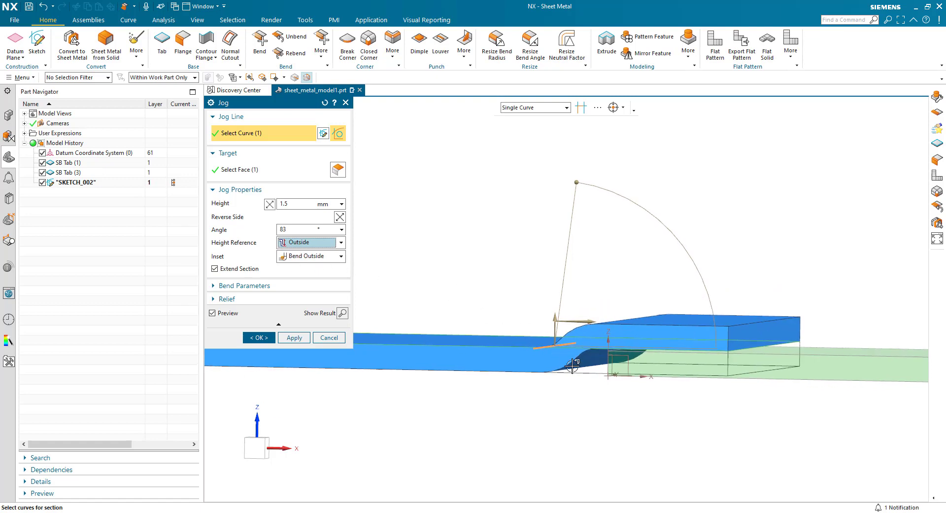
{"action": "middle_click_drag", "start_coordinate": [587, 398], "coordinate": [577, 352]}
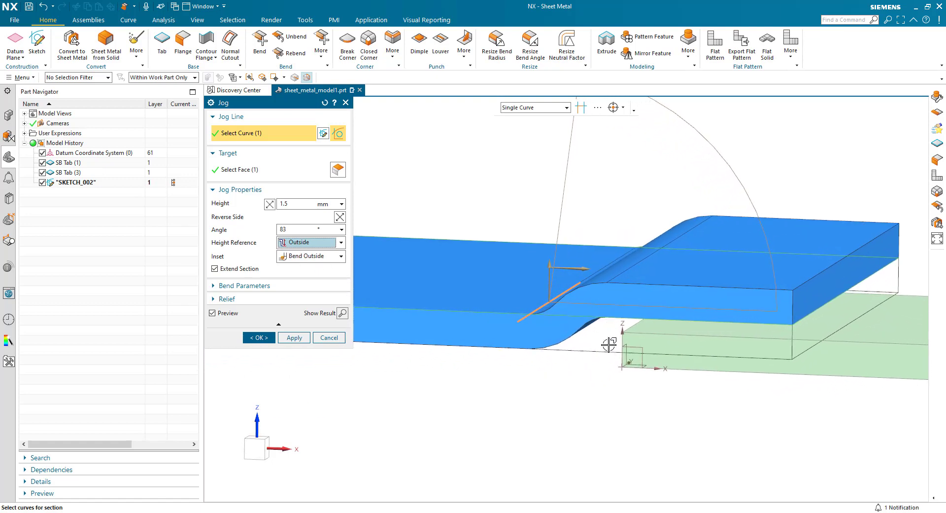
Link the jog height to the sheet metal thickness by setting its formula to Sheet_Metal_Material_Thickness.
{"action": "middle_click_drag", "start_coordinate": [609, 345], "coordinate": [607, 344]}
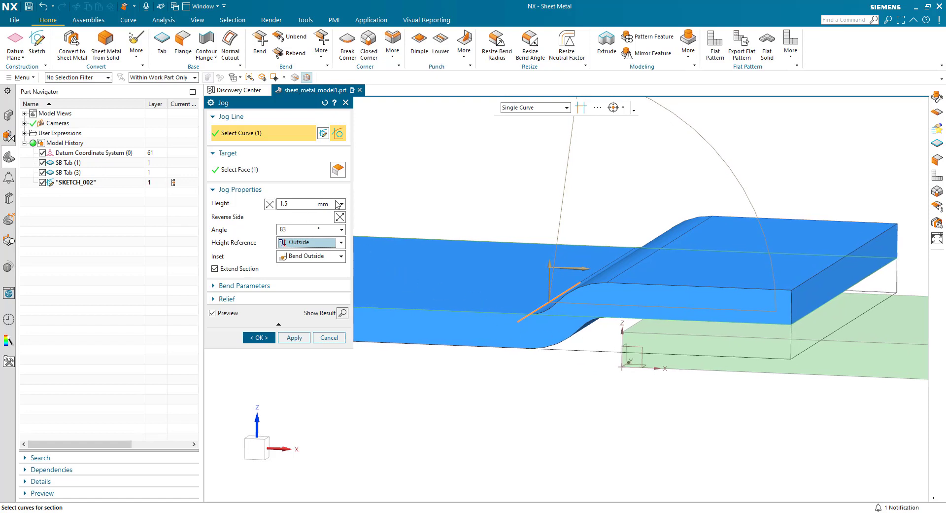
{"action": "left_click", "coordinate": [341, 204]}
{"action": "left_click", "coordinate": [368, 218]}
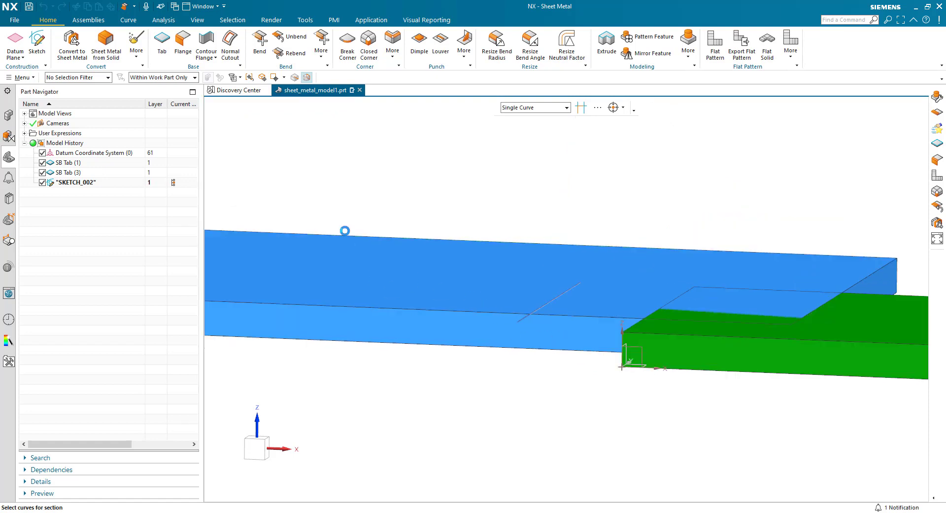
{"action": "type", "text": "s"}
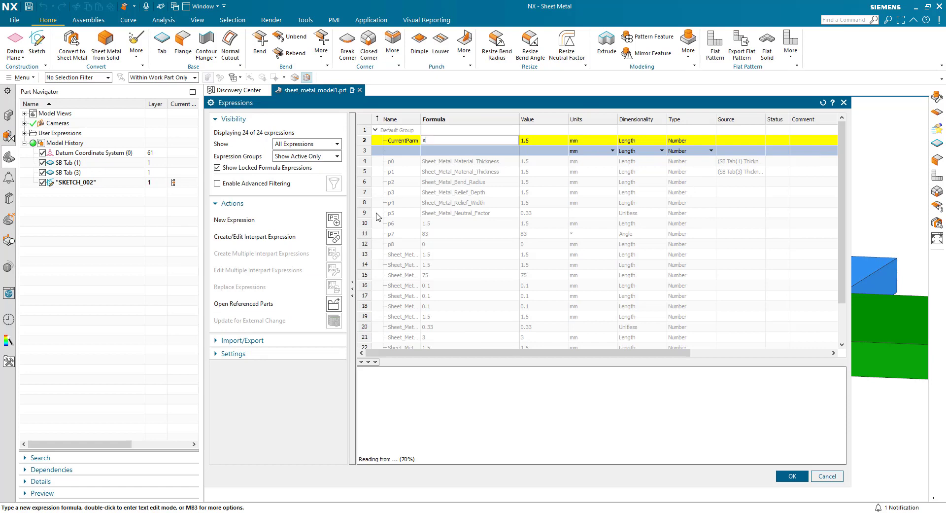
{"action": "type", "text": "heet"}
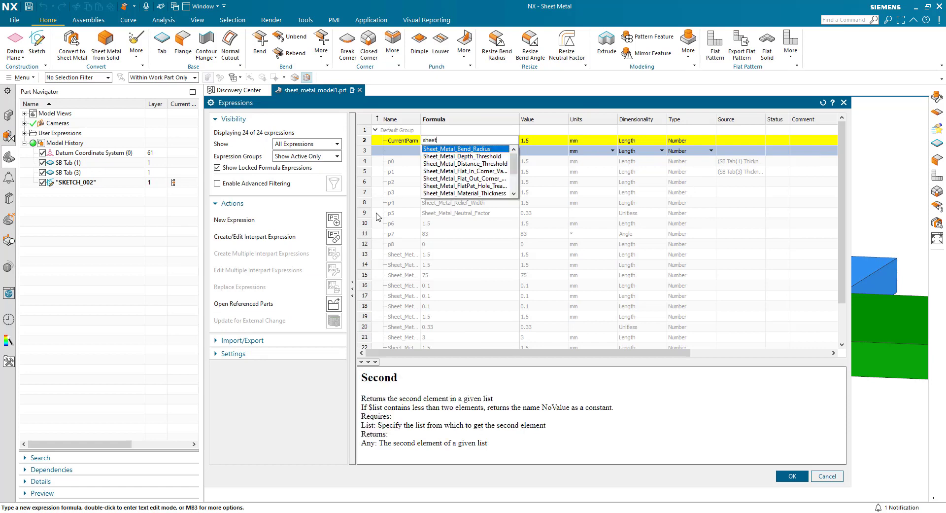
{"action": "left_click", "coordinate": [438, 194]}
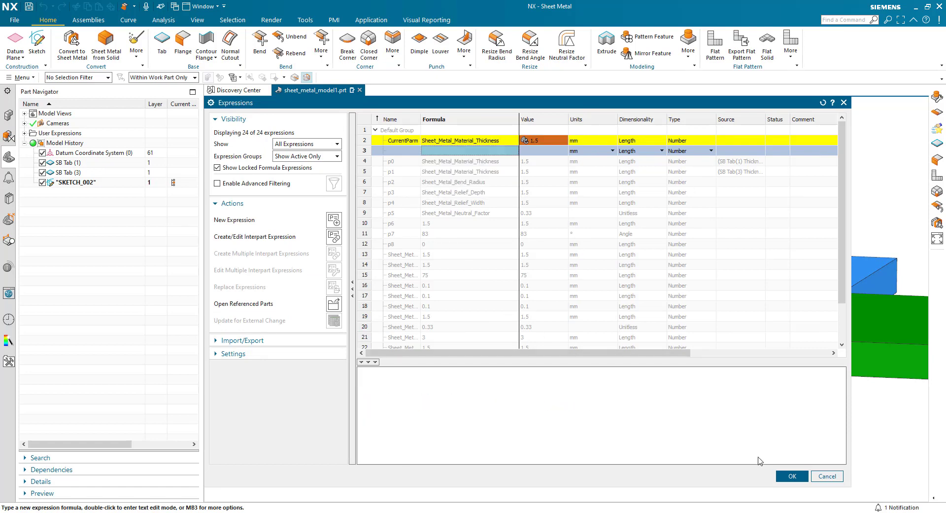
{"action": "left_click", "coordinate": [790, 475]}
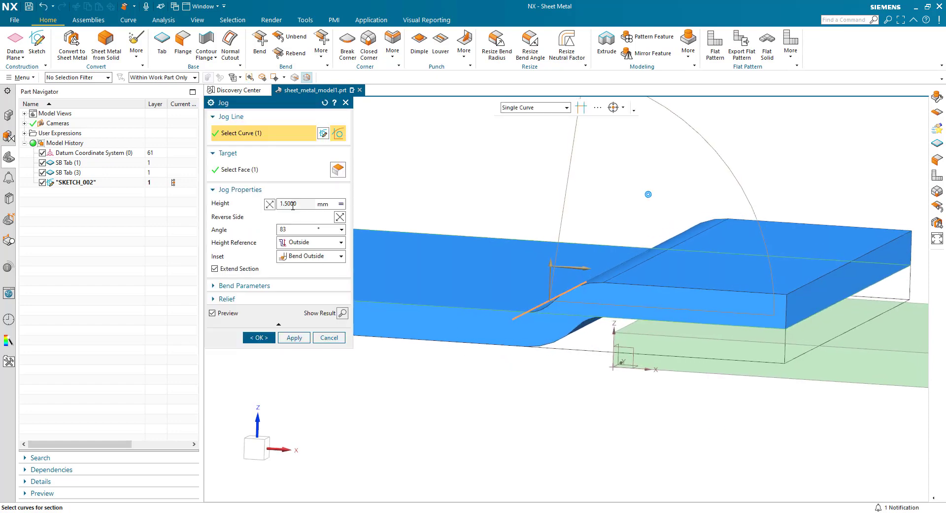
{"action": "mouse_move", "coordinate": [287, 205]}
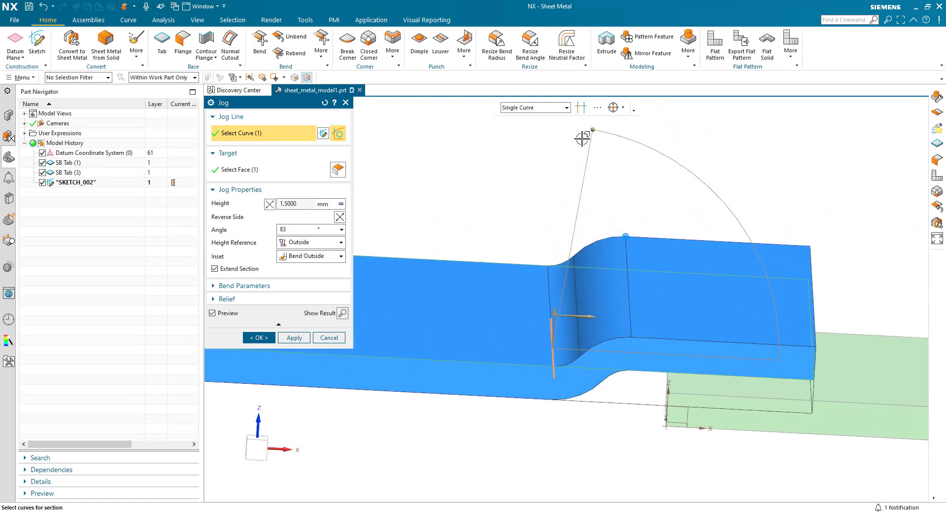
Reduce the jog angle to 30° for a gentler transition between the two levels.
{"action": "left_click_drag", "start_coordinate": [577, 131], "coordinate": [721, 258]}
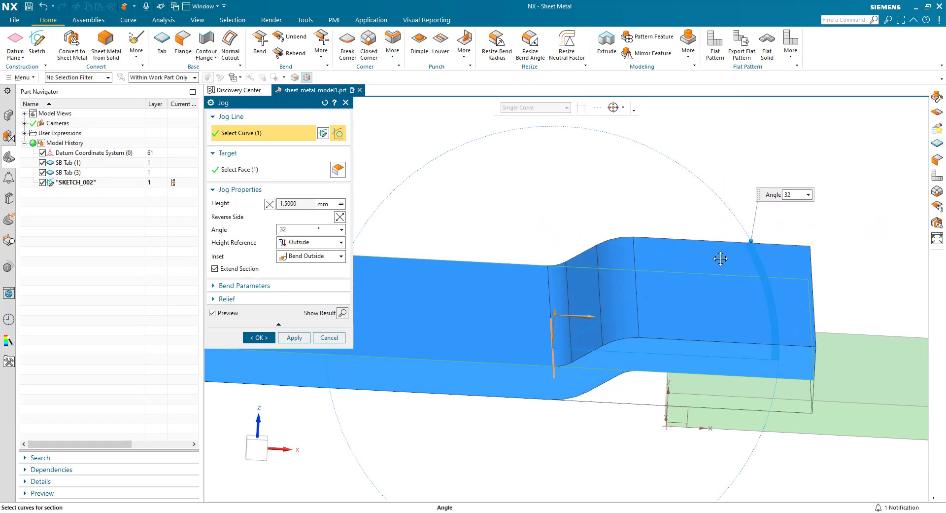
{"action": "type", "text": "30"}
{"action": "key", "text": "Return"}
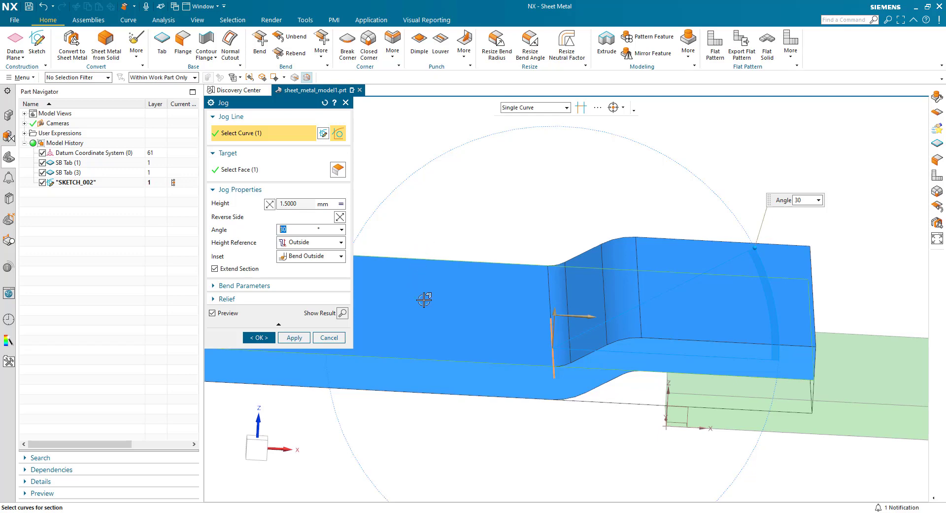
Turn off Extend Section so the jog spans only the sketched line's length, and create the jog.
{"action": "middle_click_drag", "start_coordinate": [623, 240], "coordinate": [668, 384]}
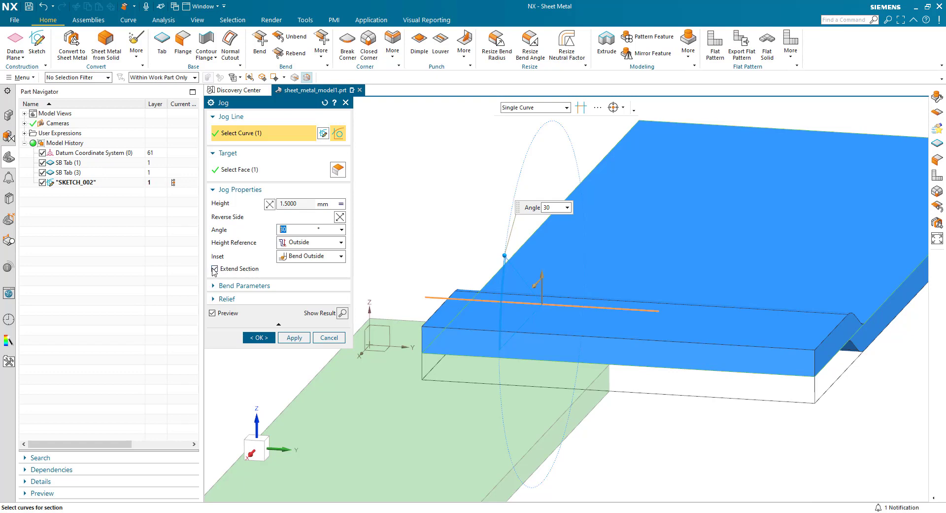
{"action": "left_click", "coordinate": [214, 269]}
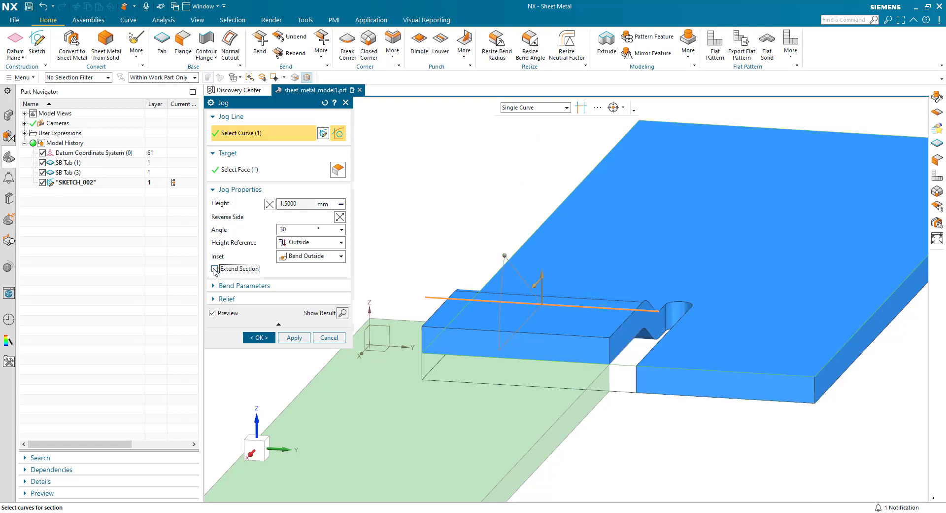
{"action": "middle_click_drag", "start_coordinate": [405, 311], "coordinate": [427, 252]}
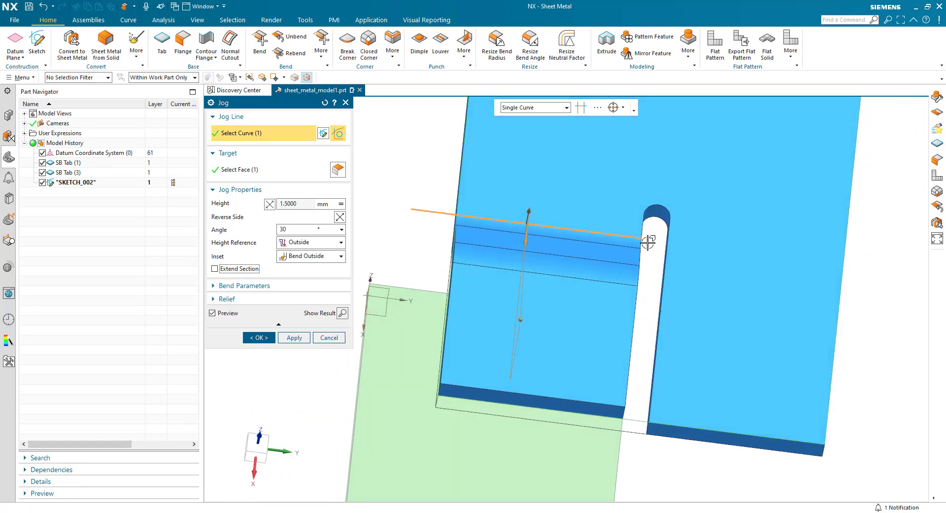
{"action": "middle_click_drag", "start_coordinate": [657, 257], "coordinate": [677, 366]}
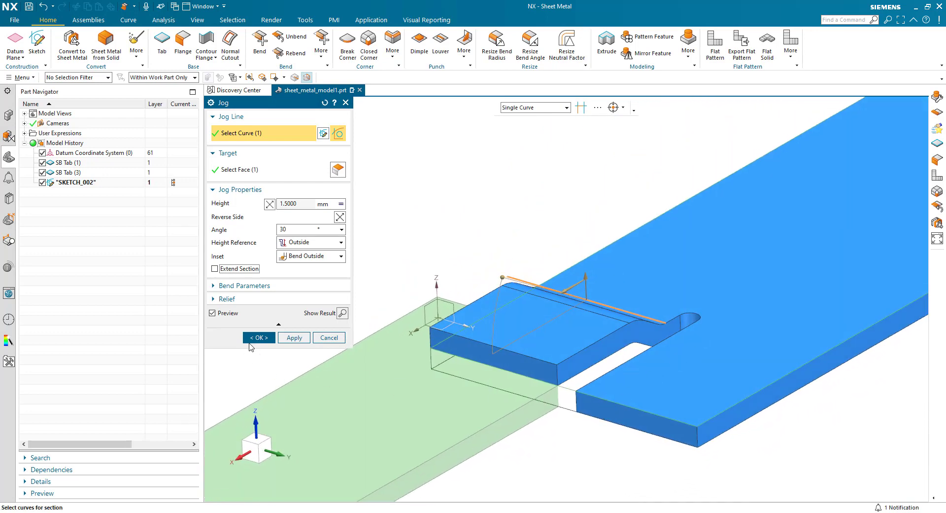
{"action": "left_click", "coordinate": [258, 337]}
{"action": "scroll", "coordinate": [331, 319], "scroll_direction": "up", "scroll_amount": 2}
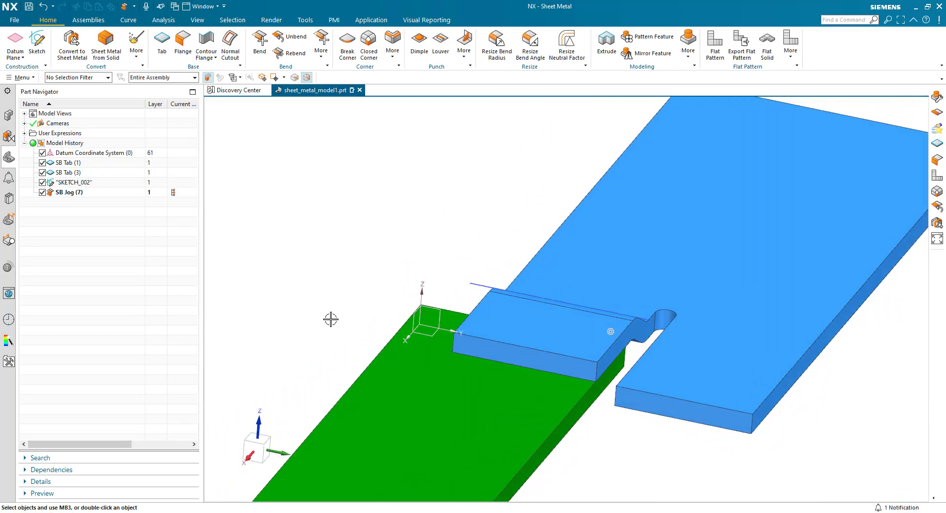
{"action": "middle_click_drag", "start_coordinate": [331, 318], "coordinate": [464, 414]}
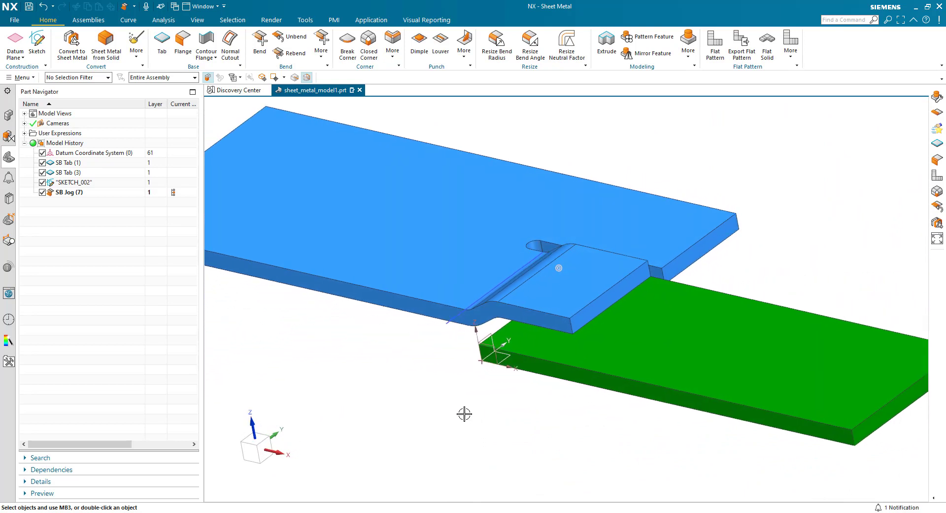